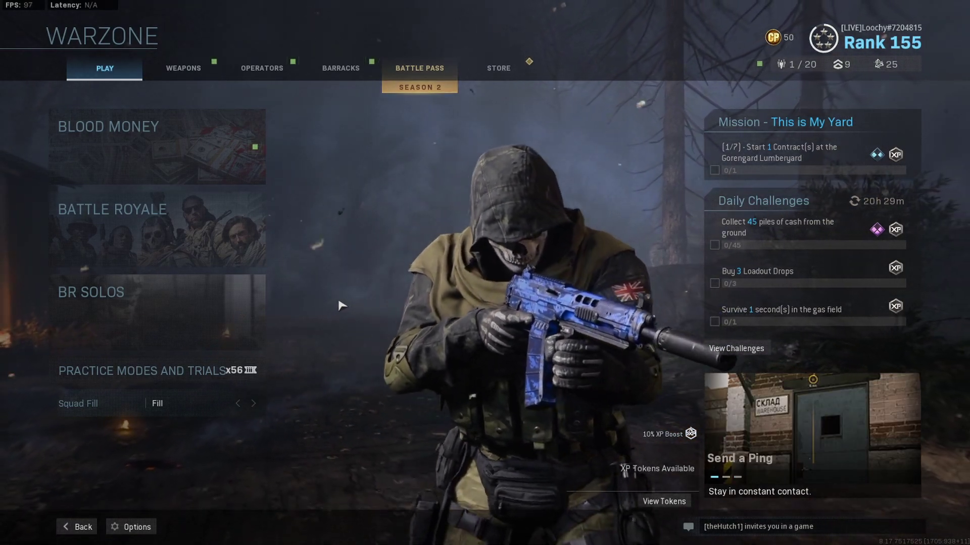
Open the graphics options and choose Fullscreen as the Display Mode
left_click(133, 527)
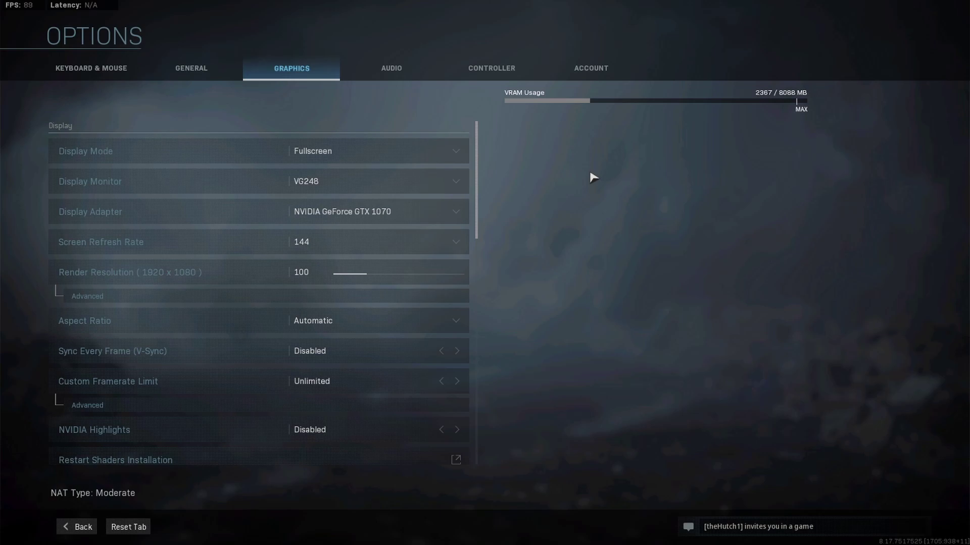
left_click(375, 160)
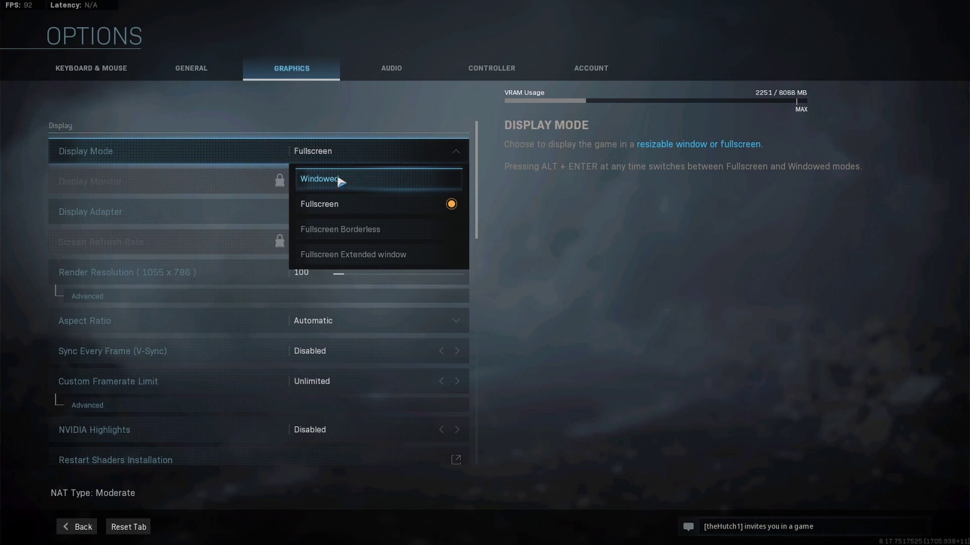
left_click(356, 206)
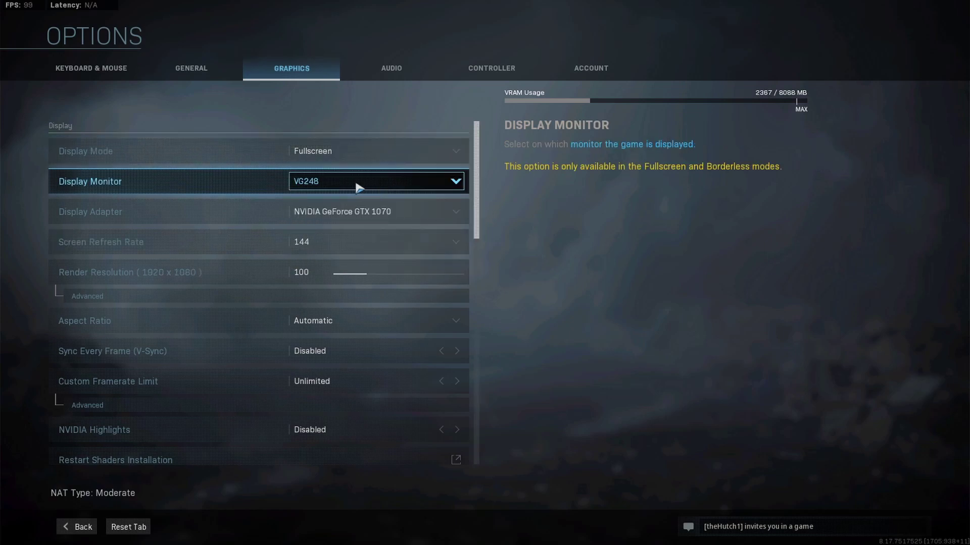
Check the available choices for the Display Monitor and the Screen Refresh Rate without changing them
left_click(369, 191)
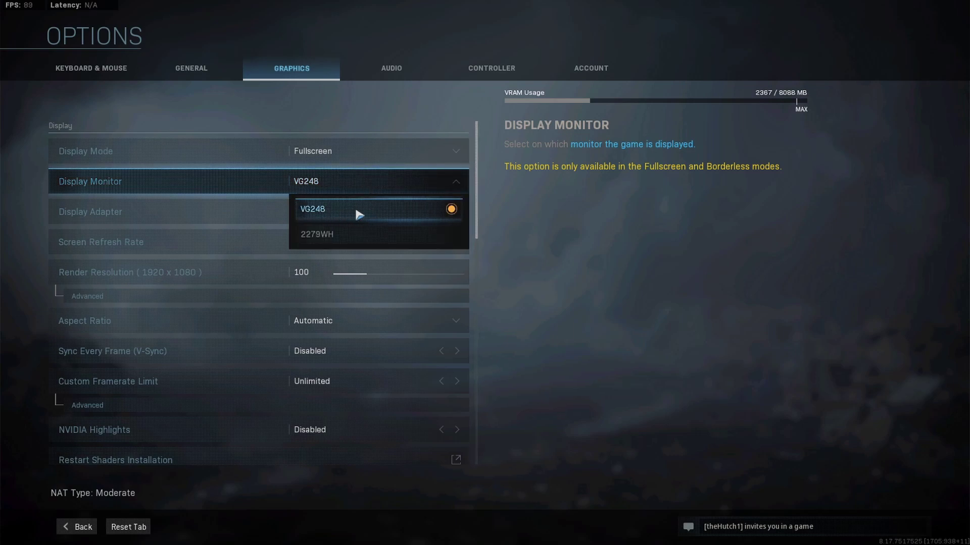
left_click(523, 230)
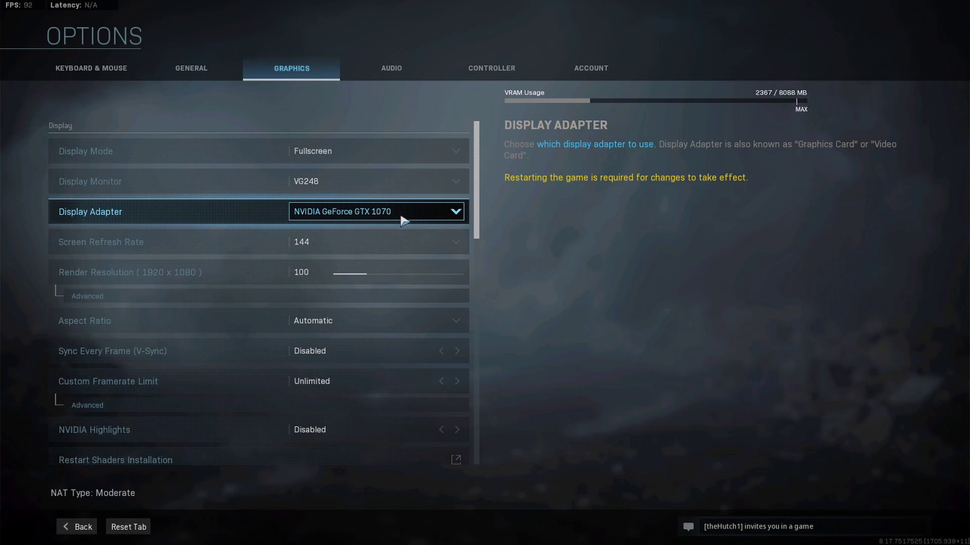
left_click(364, 249)
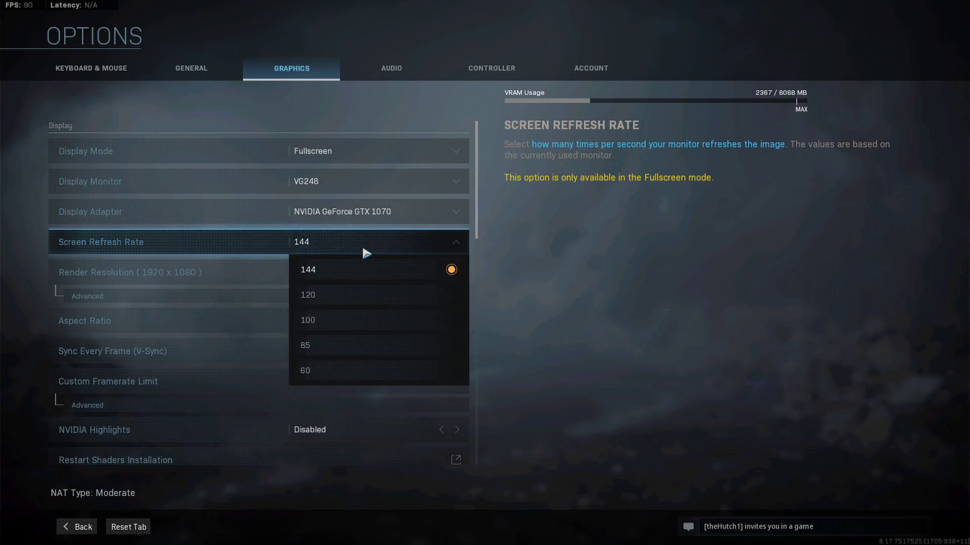
left_click(334, 249)
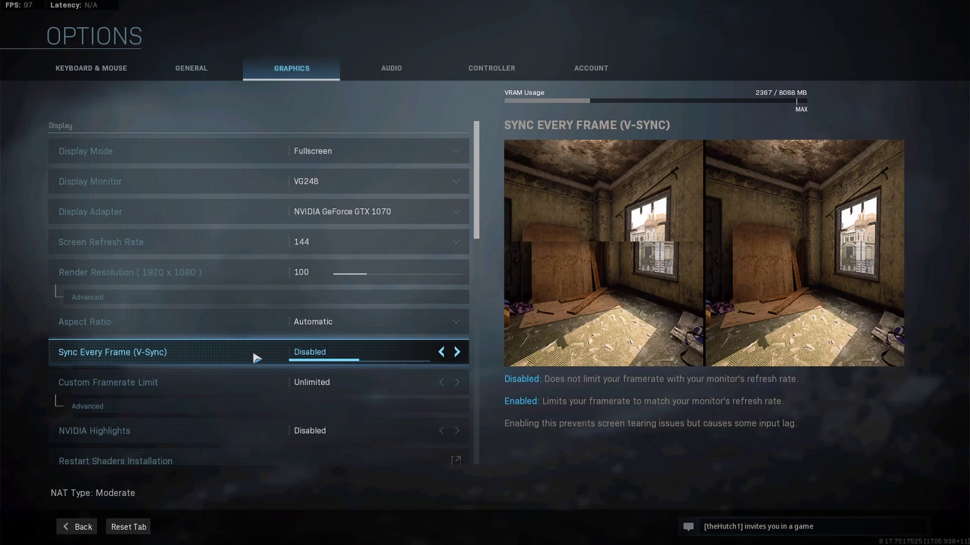
Inspect the advanced settings of the Custom Framerate Limit and collapse them again
scroll(263, 382, "down", 2)
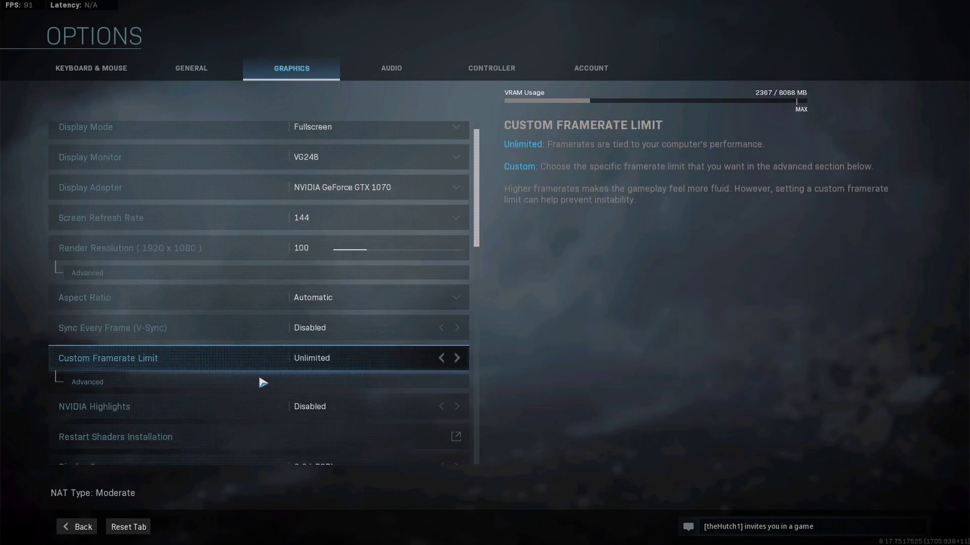
scroll(262, 376, "down", 1)
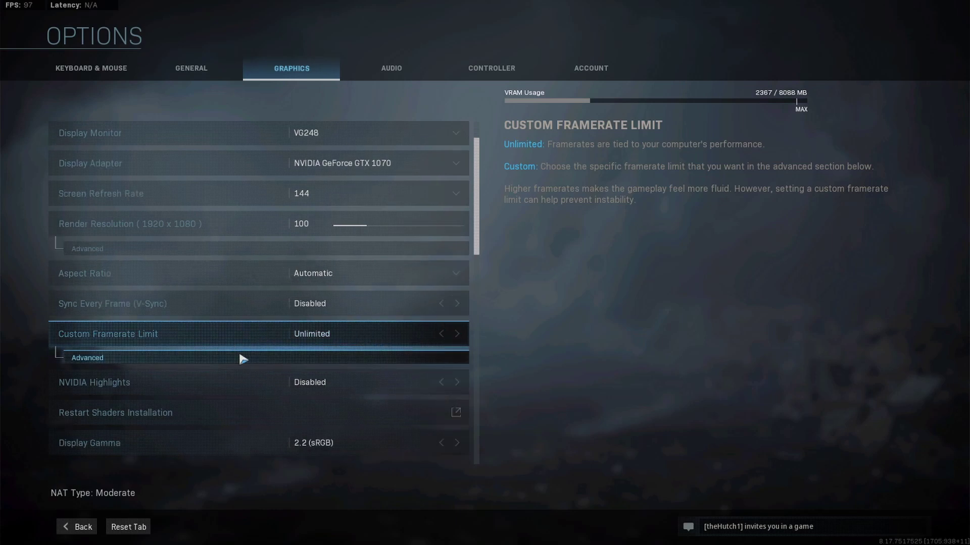
left_click(243, 359)
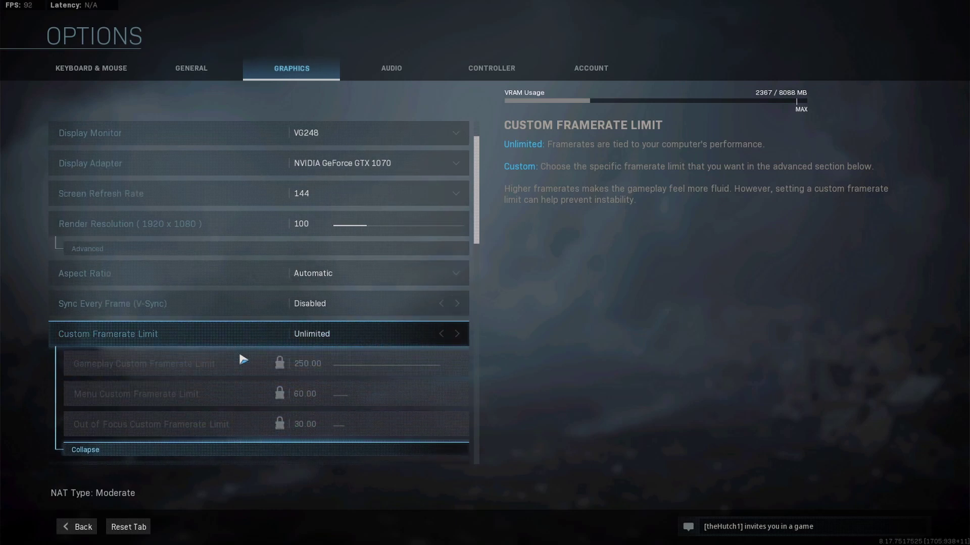
scroll(242, 359, "down", 1)
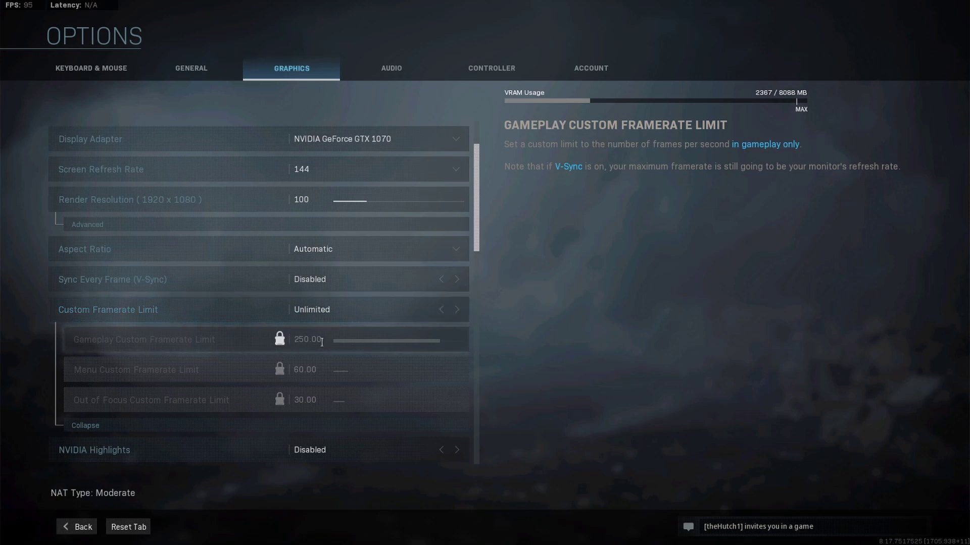
left_click(107, 427)
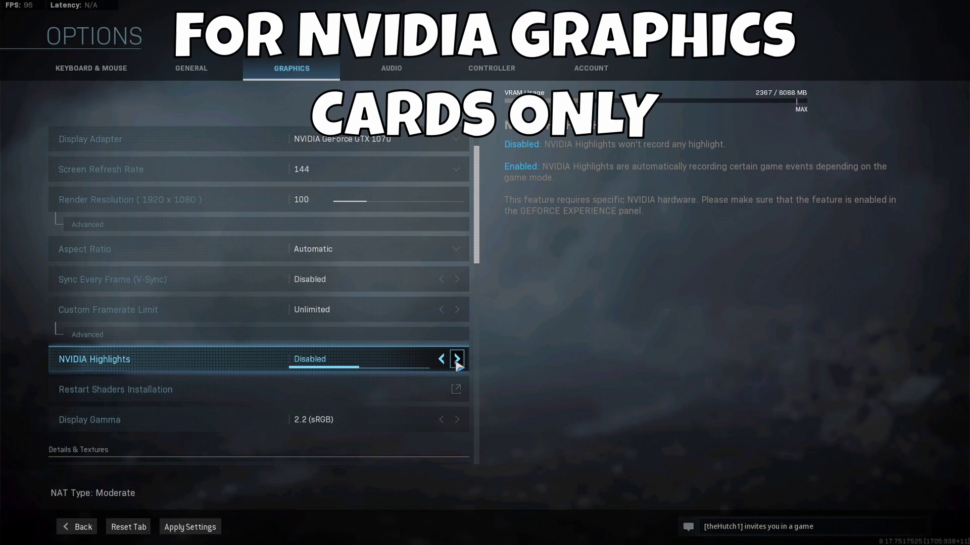
Try the other Display Gamma option and return it to 2.2 (sRGB)
scroll(401, 376, "down", 1)
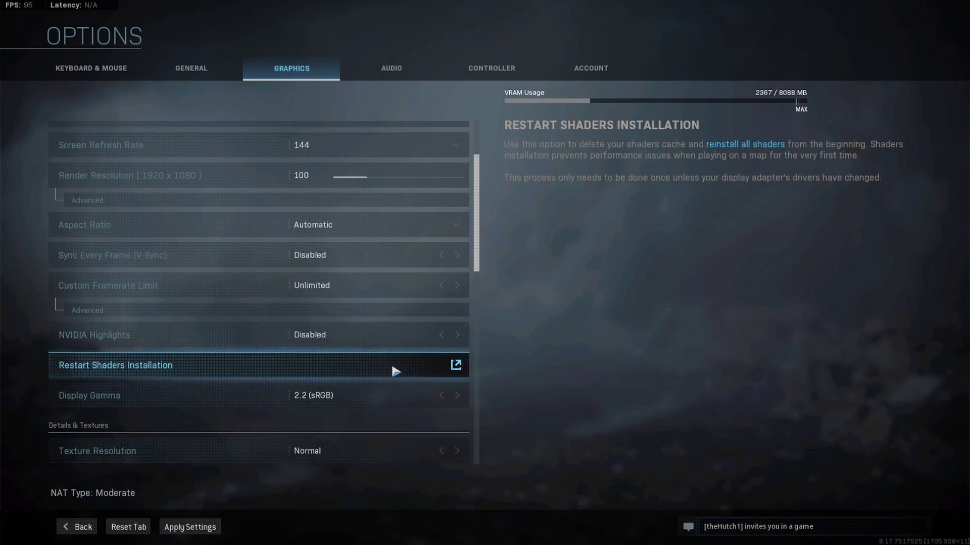
scroll(390, 372, "down", 1)
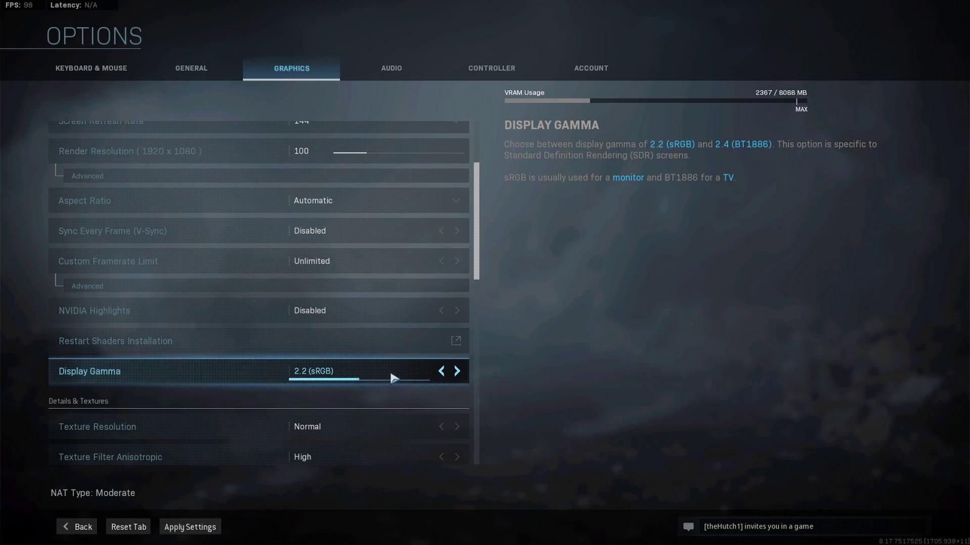
left_click(456, 377)
left_click(443, 375)
Compare Texture Resolution levels from Very Low to High against the VRAM usage and return it to Normal
scroll(371, 375, "down", 3)
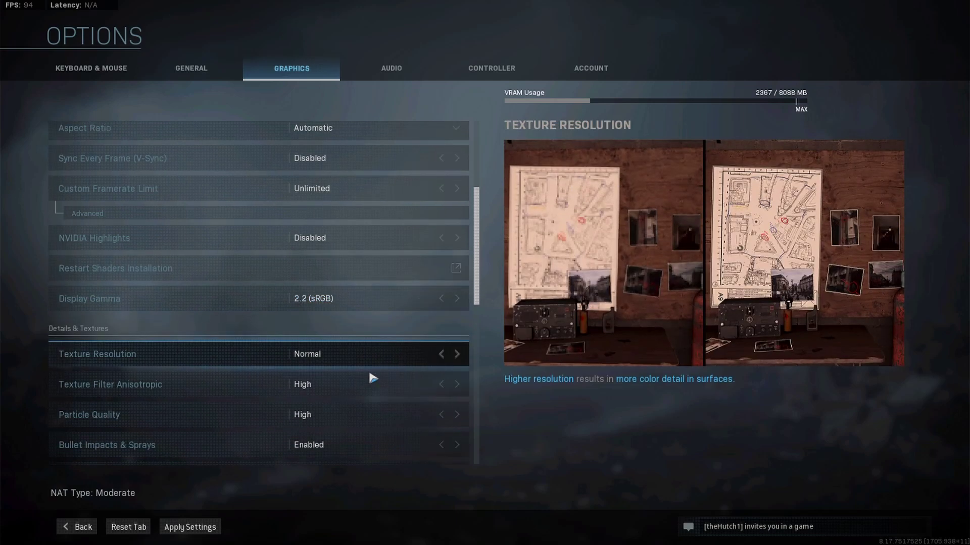
scroll(372, 378, "down", 4)
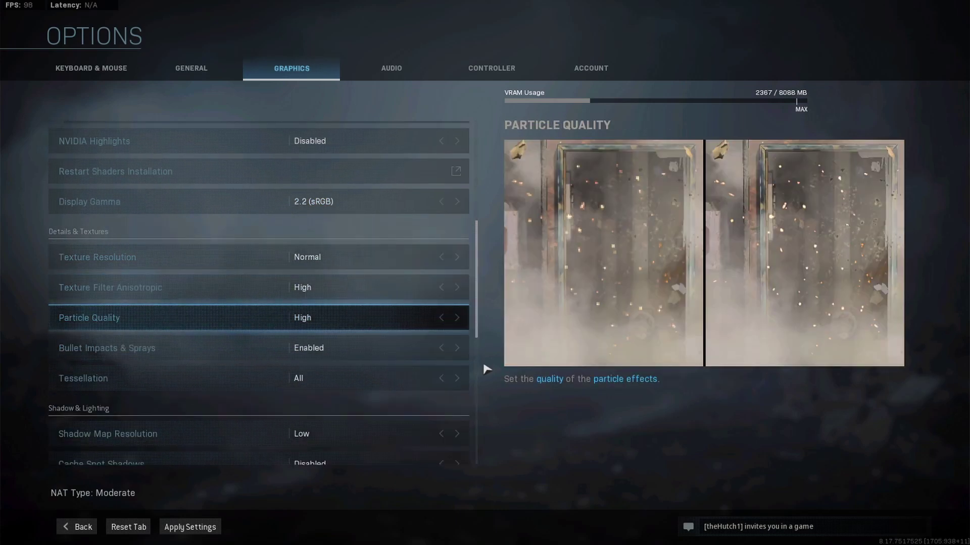
left_click(436, 263)
left_click(455, 263)
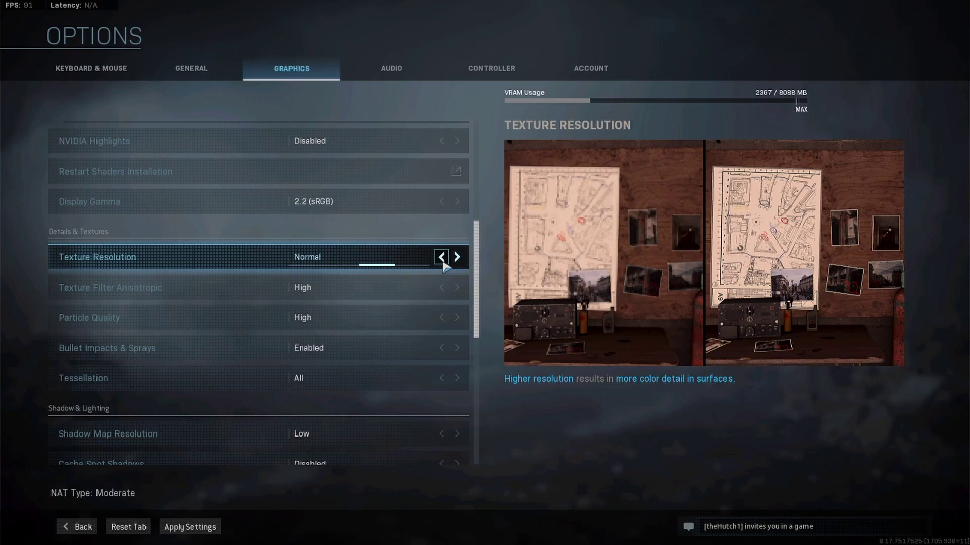
left_click(442, 258)
left_click(442, 258)
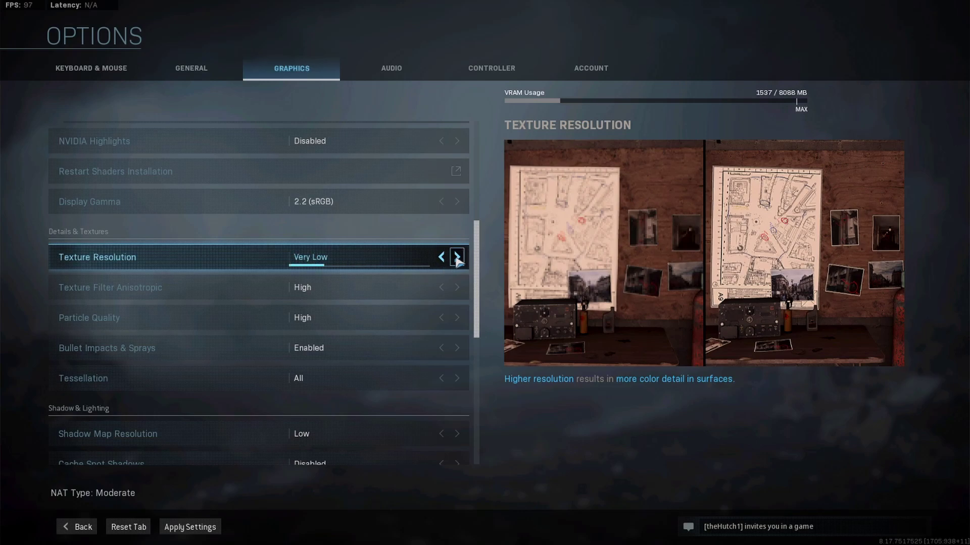
left_click(457, 257)
left_click(457, 258)
left_click(457, 257)
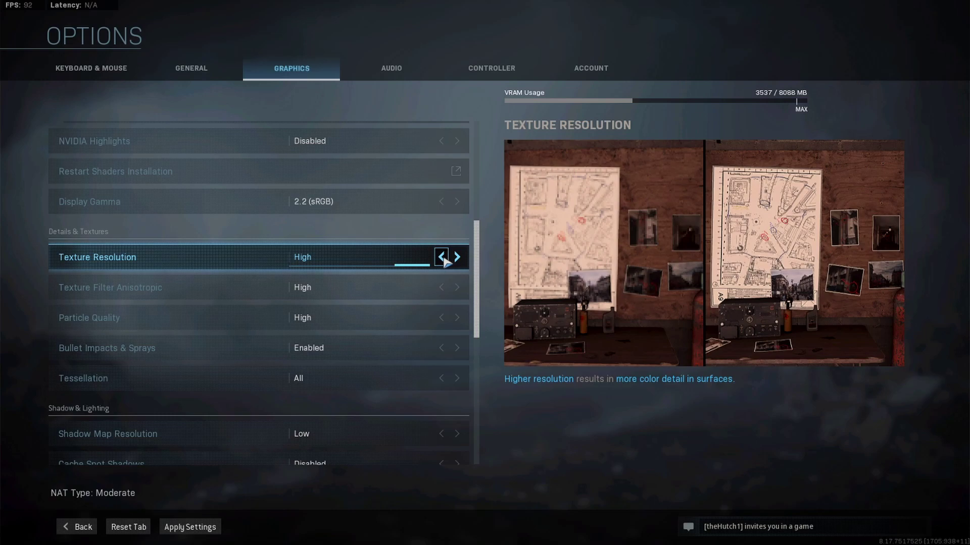
left_click(442, 258)
left_click(442, 258)
left_click(441, 257)
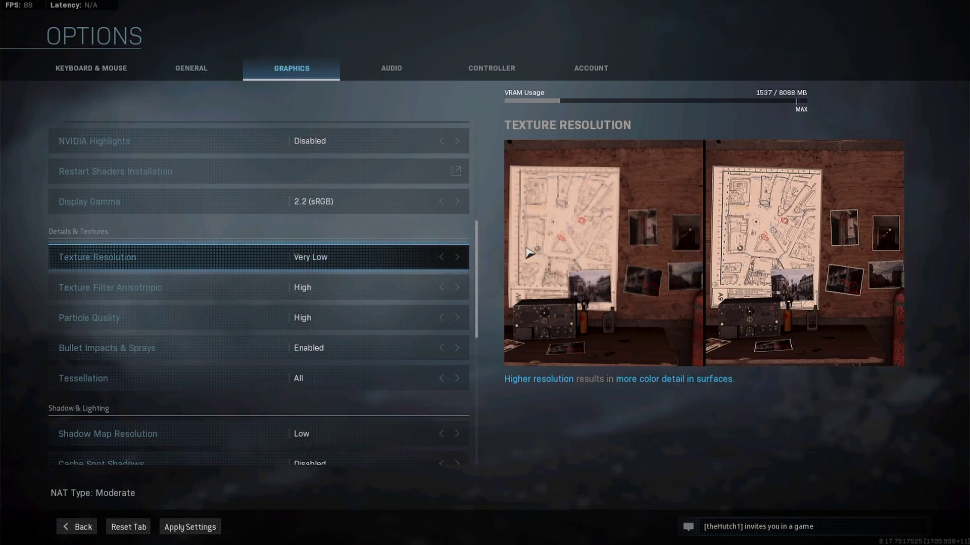
left_click(459, 258)
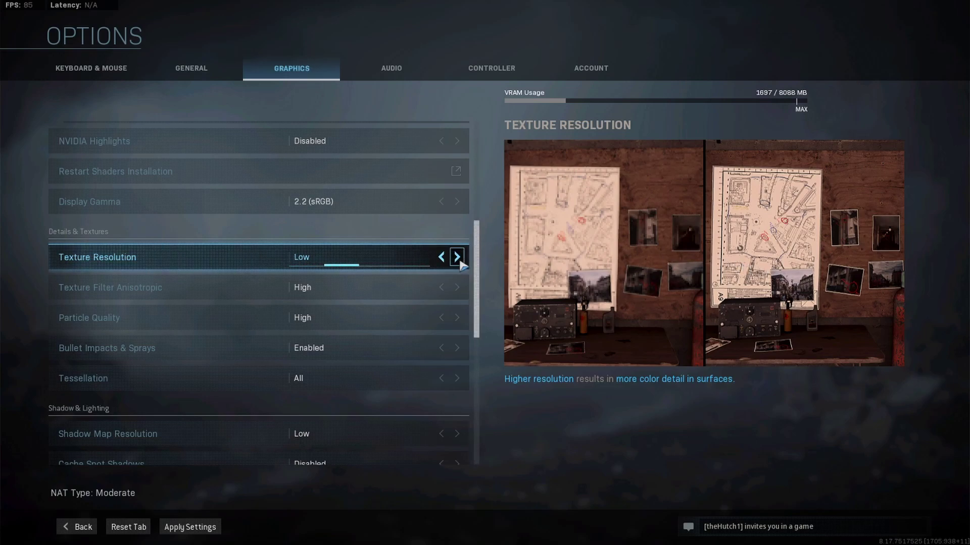
left_click(457, 258)
left_click(457, 258)
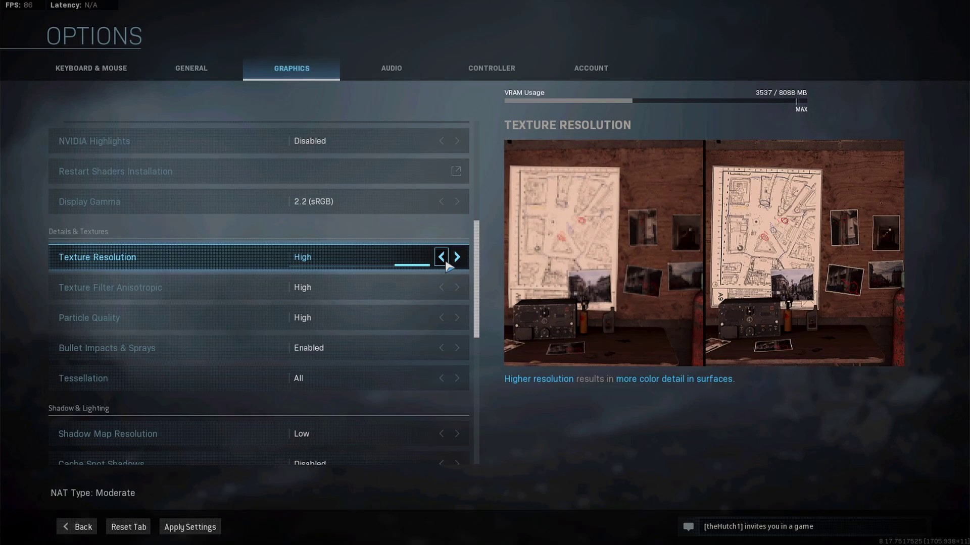
left_click(446, 262)
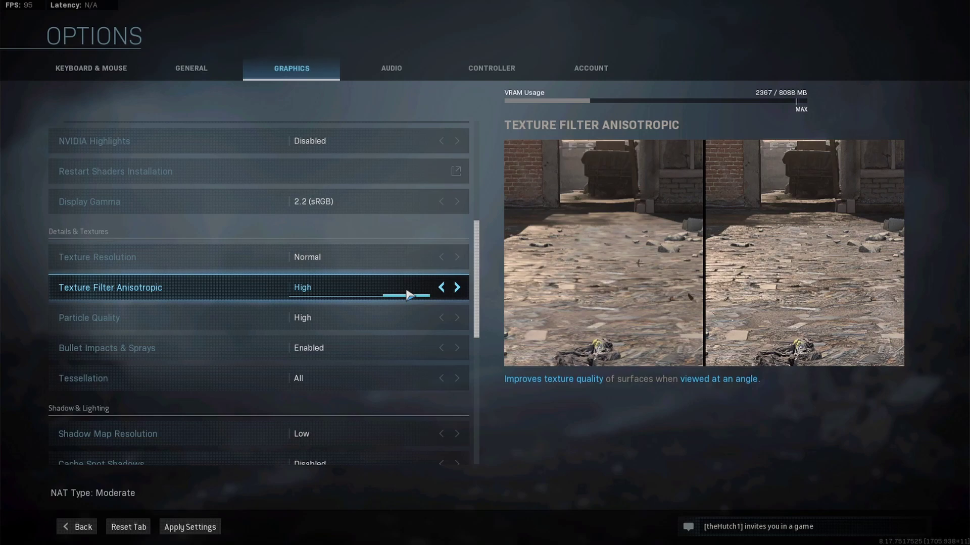
Try other levels of Texture Filter Anisotropic and Particle Quality, returning both to High
left_click(441, 288)
left_click(457, 287)
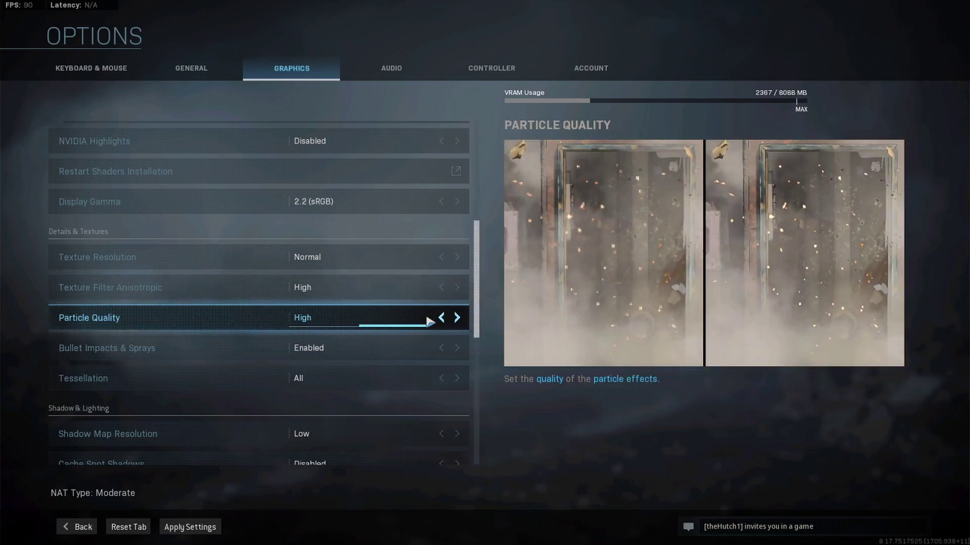
left_click(458, 321)
left_click(457, 321)
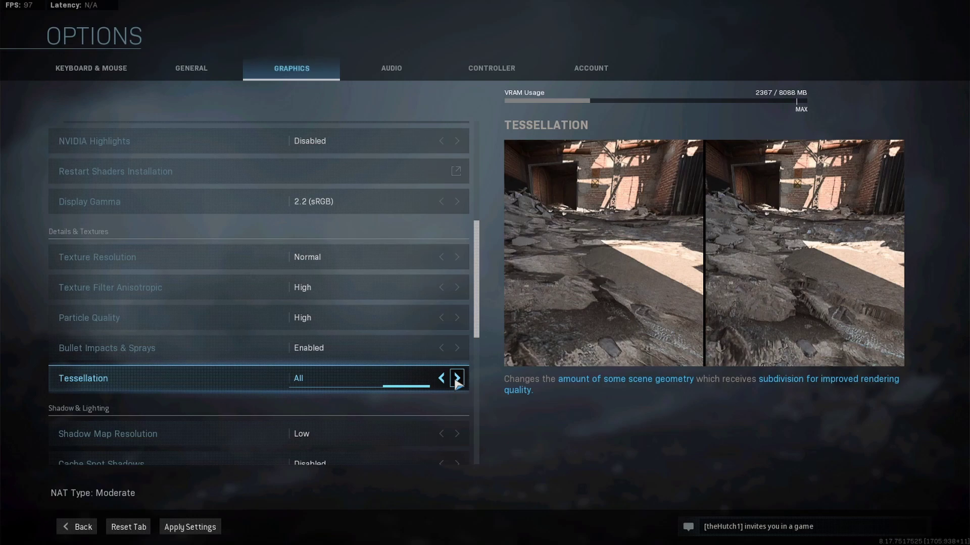
Compare Shadow Map Resolution levels from Low to Extra against the VRAM usage and return it to Low
scroll(244, 273, "down", 3)
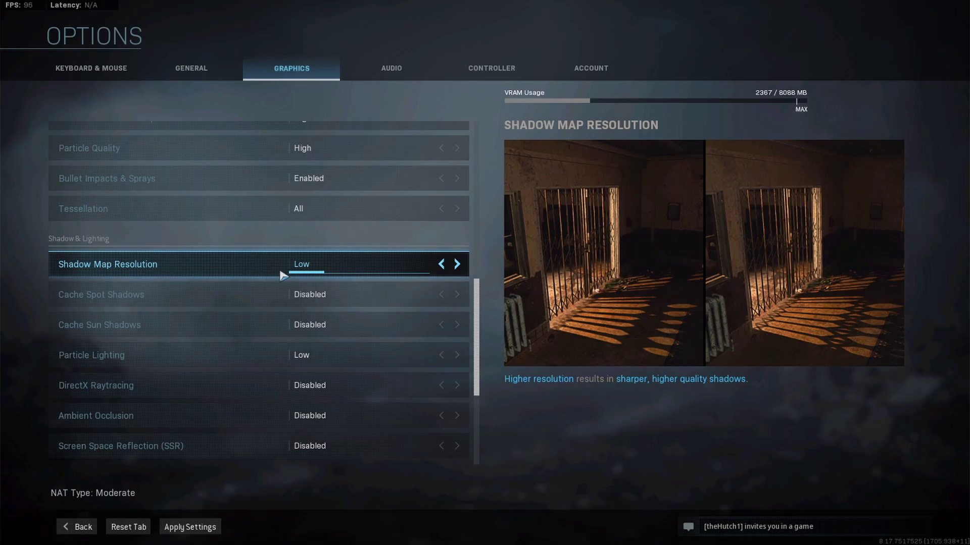
left_click(457, 264)
left_click(457, 264)
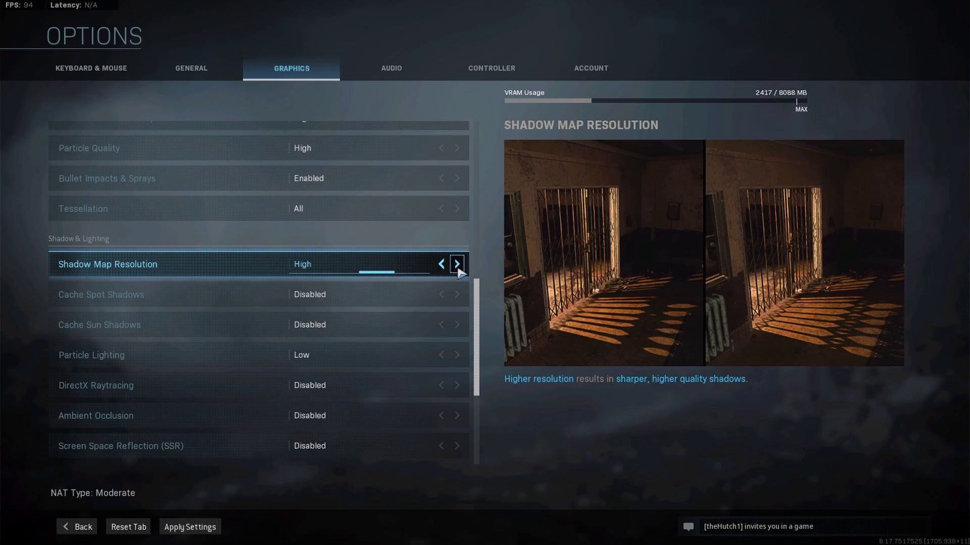
left_click(457, 264)
left_click(447, 267)
left_click(447, 268)
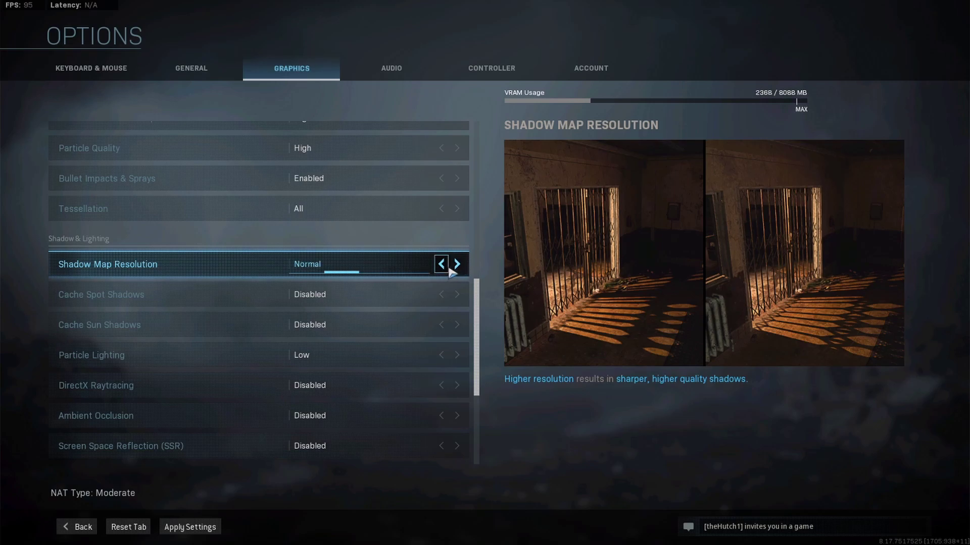
left_click(447, 268)
left_click(457, 266)
left_click(457, 266)
left_click(457, 265)
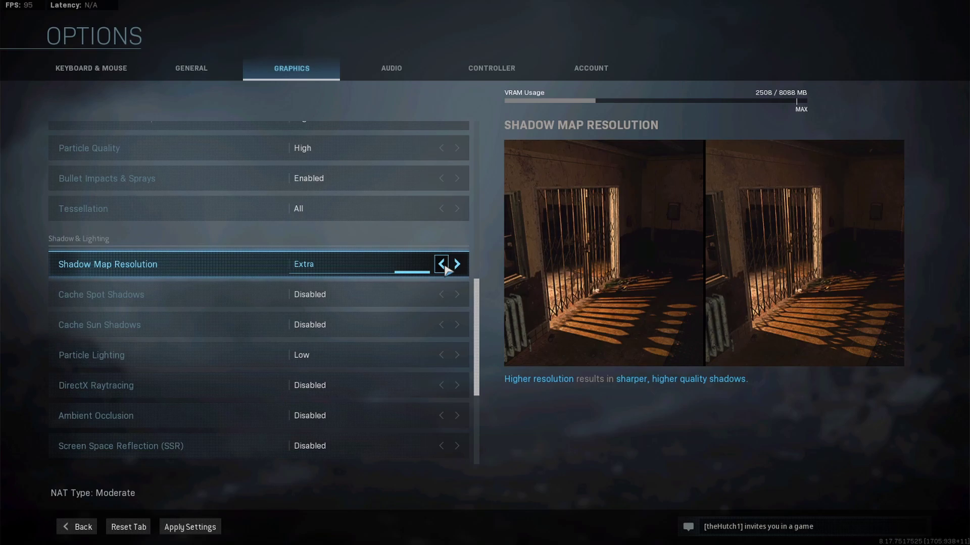
left_click(444, 267)
left_click(443, 266)
left_click(444, 267)
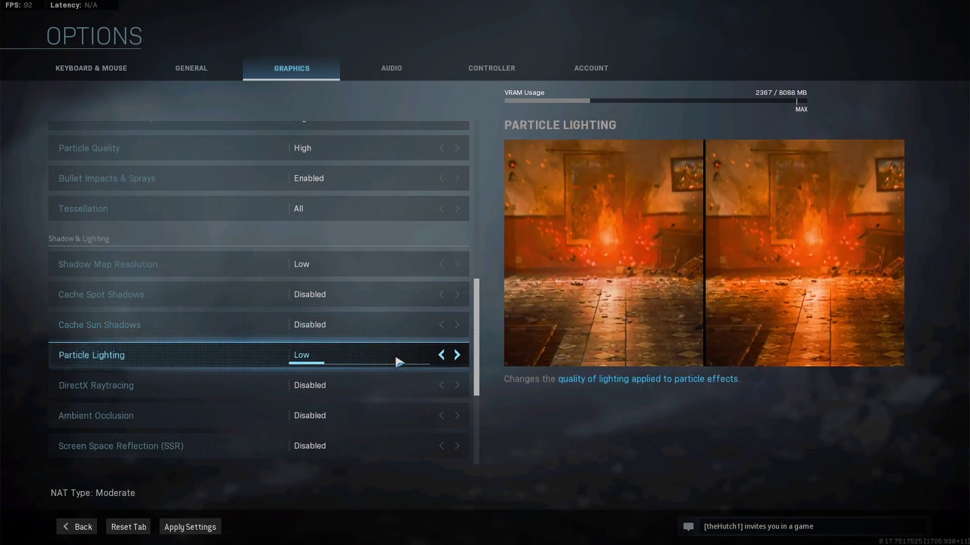
Compare the Particle Lighting levels and set Particle Lighting to Ultra
left_click(447, 358)
left_click(442, 356)
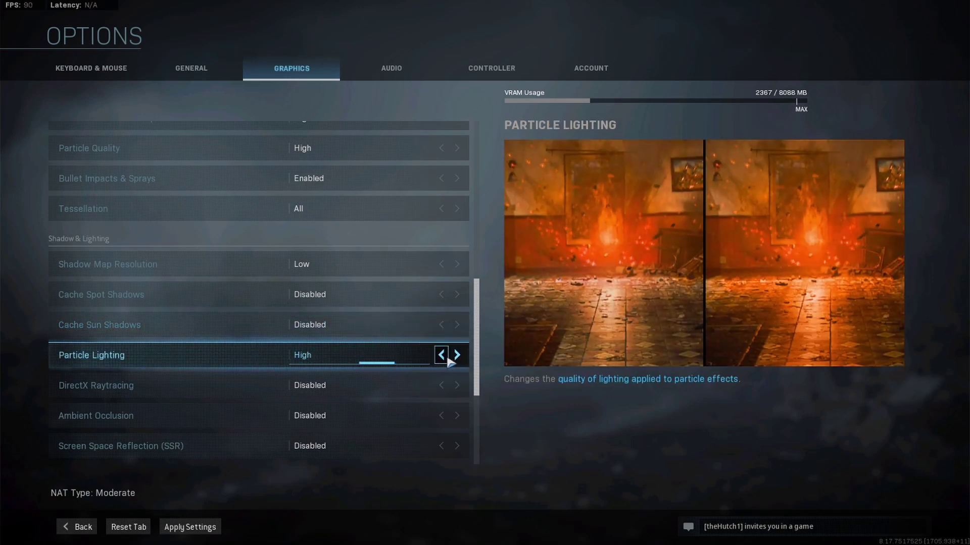
left_click(455, 356)
left_click(456, 357)
left_click(455, 357)
left_click(456, 357)
left_click(455, 357)
left_click(440, 356)
left_click(441, 356)
left_click(441, 357)
left_click(457, 357)
left_click(457, 357)
left_click(457, 357)
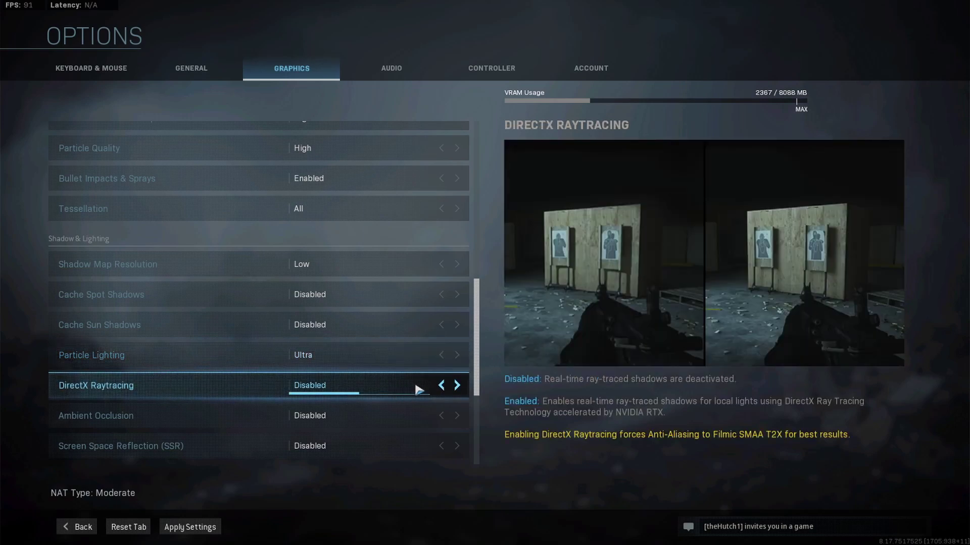
Try DirectX Raytracing enabled, return it to Disabled, and review the remaining reflection and post-processing settings
left_click(457, 386)
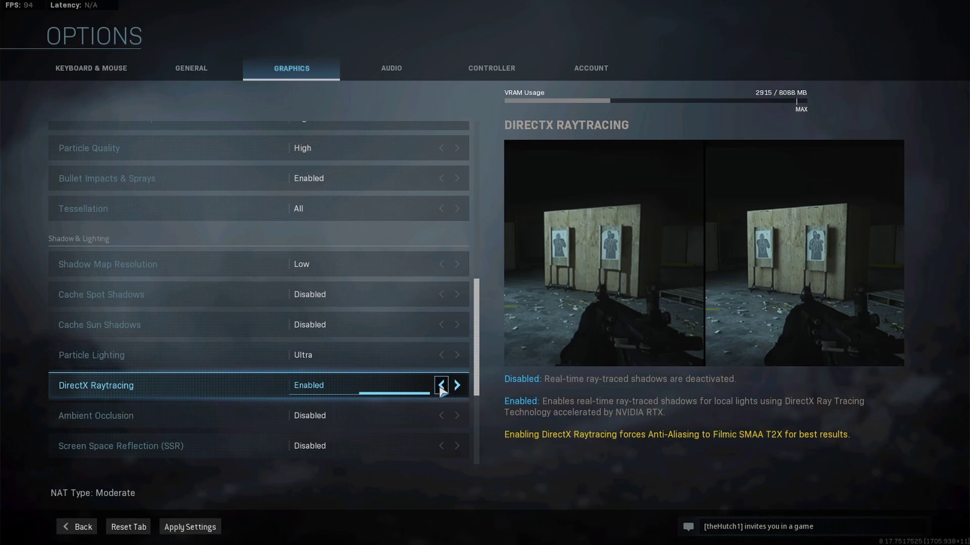
left_click(441, 386)
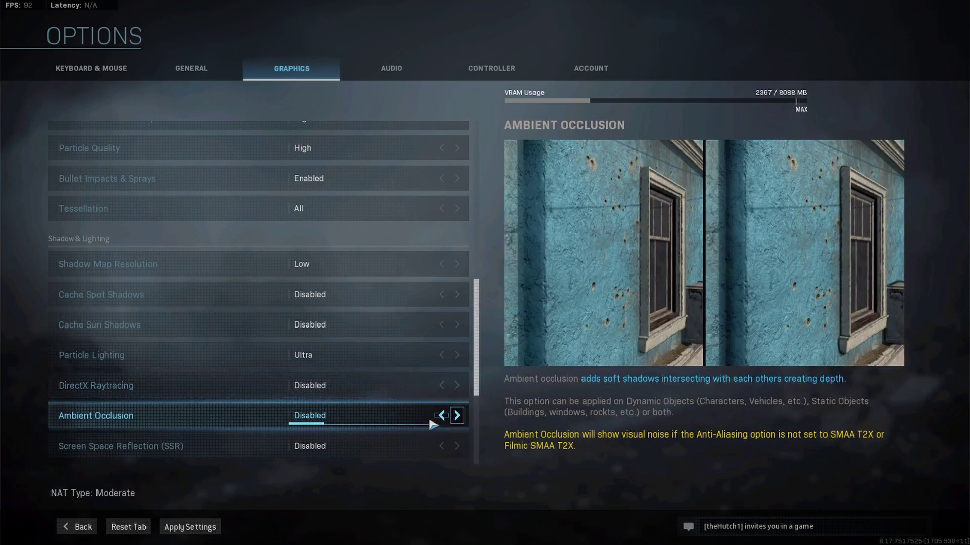
scroll(407, 422, "down", 2)
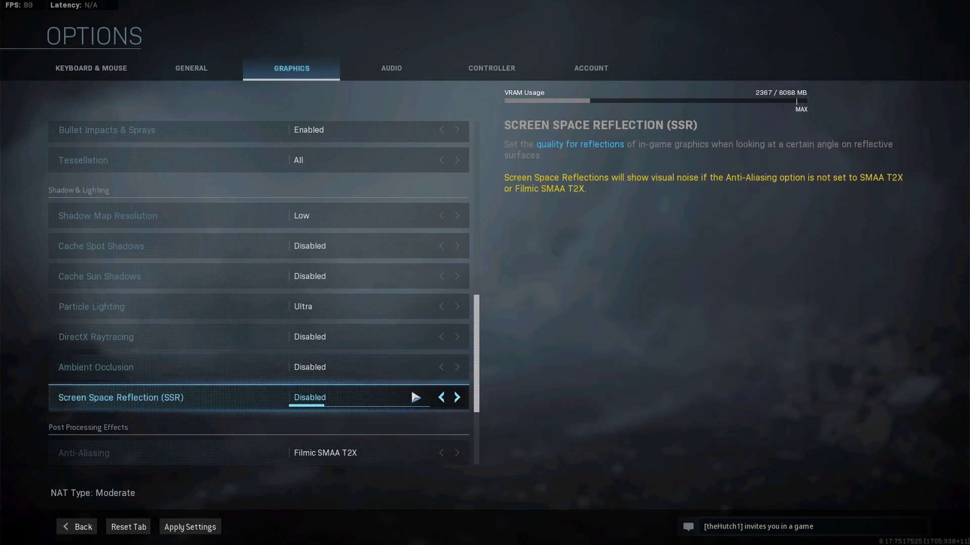
scroll(415, 398, "down", 6)
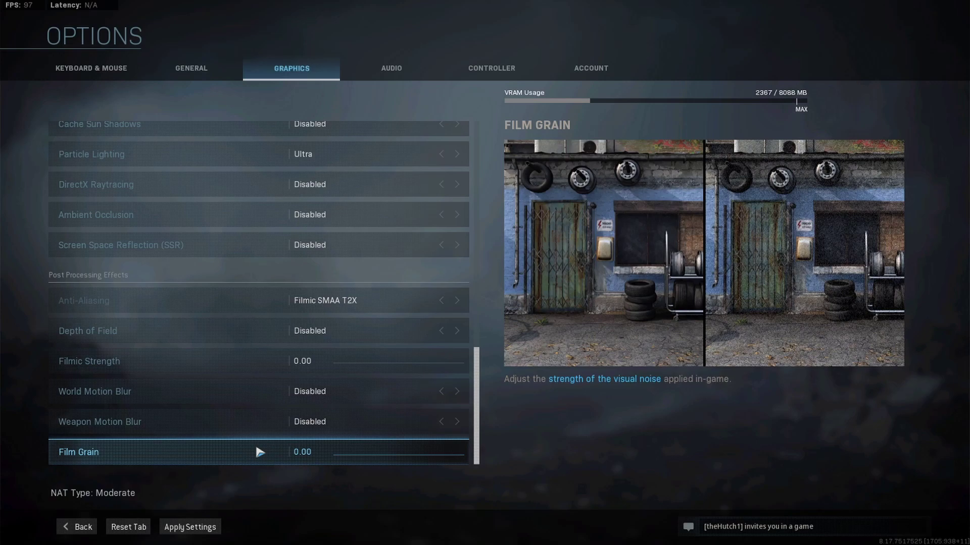
Check the Field of View setting in the general options and return to the main menu
key("q")
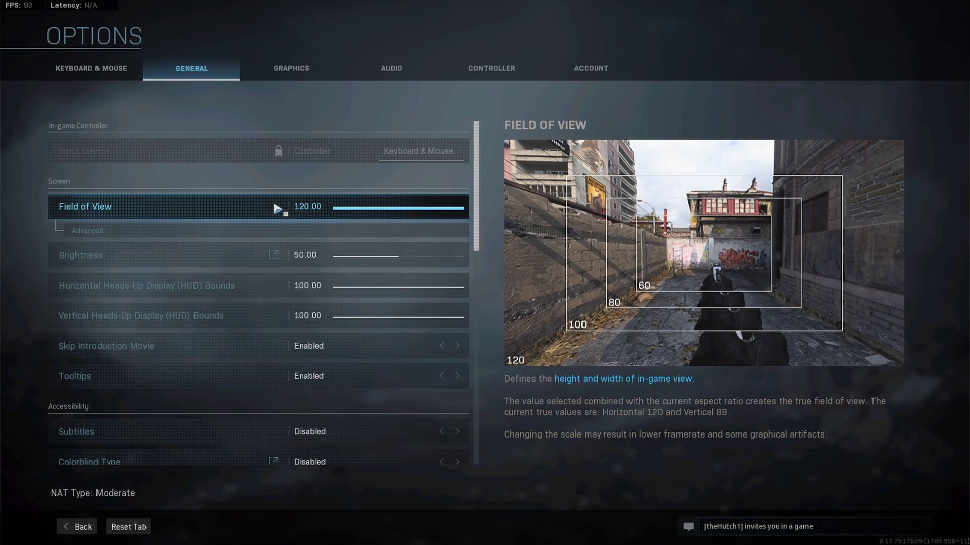
key("Escape")
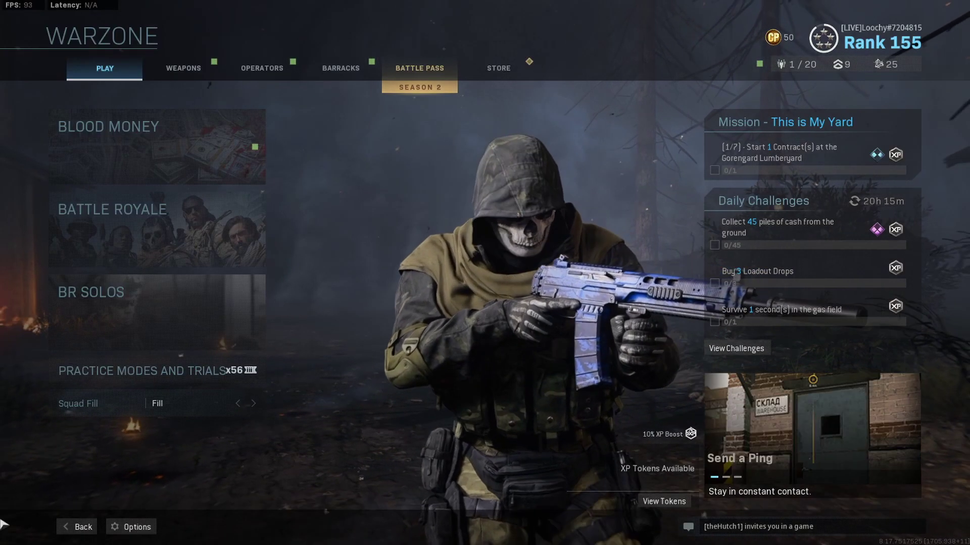